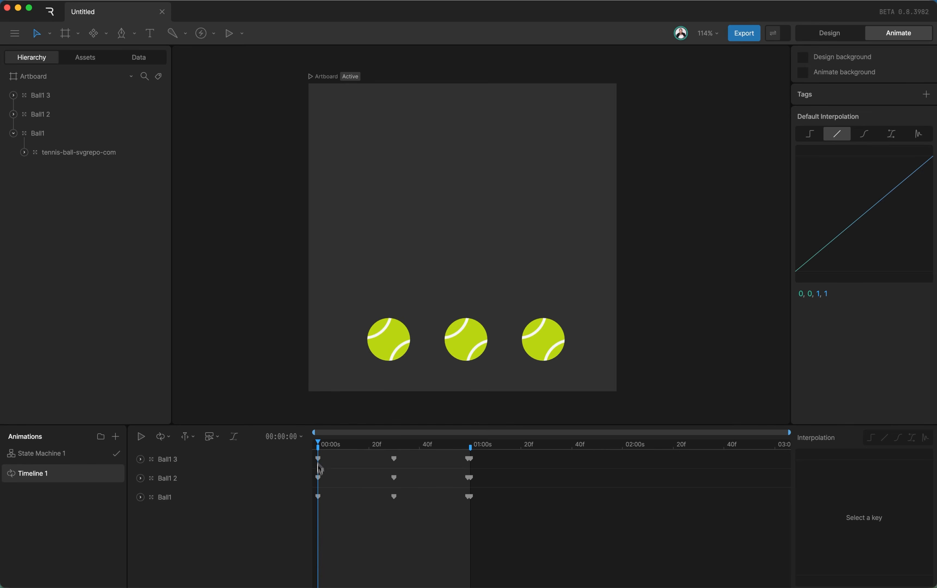
# - Check the playback mode of Timeline 1 and preview the three balls bouncing between 00:00:00 and 00:01:00
pyautogui.click(161, 437)
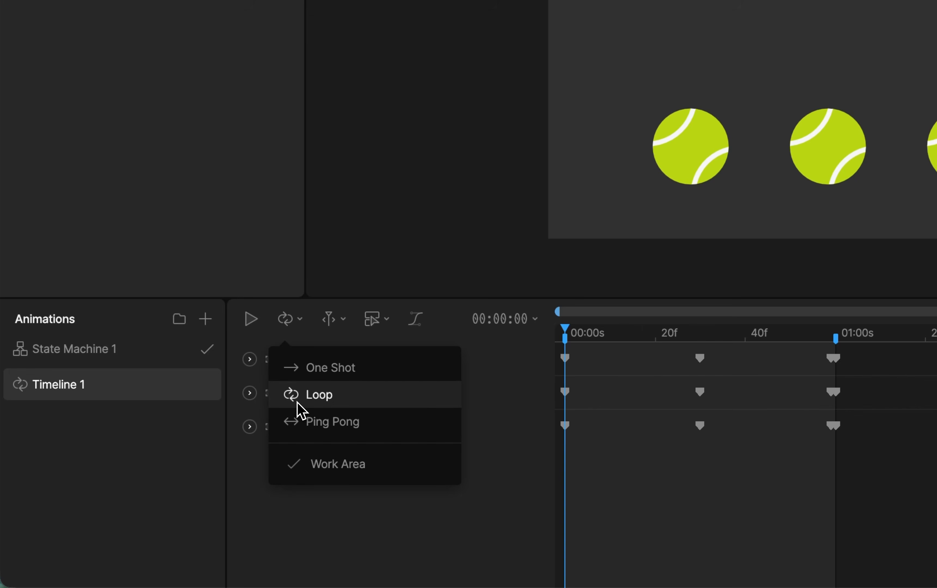
pyautogui.click(387, 242)
pyautogui.moveTo(326, 451); pyautogui.dragTo(471, 452)
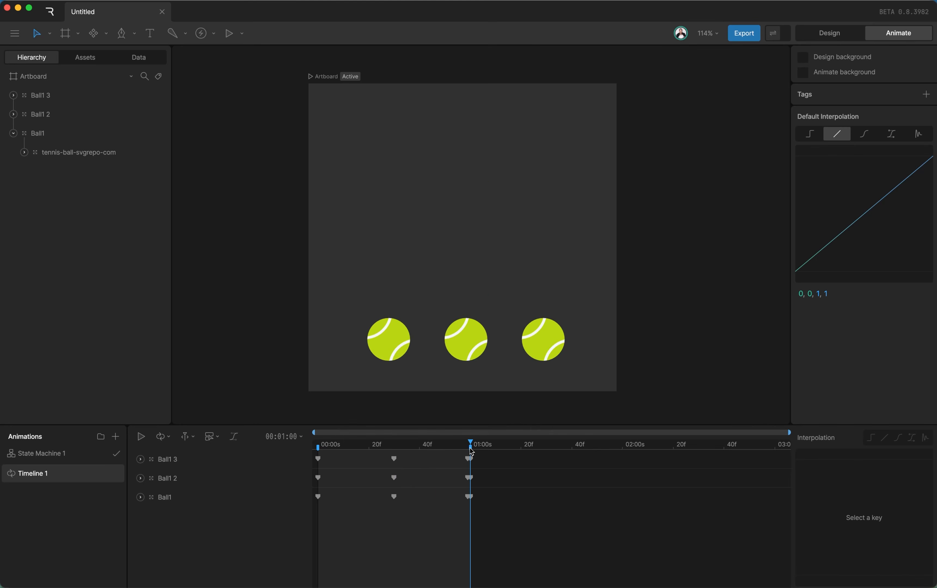
pyautogui.click(327, 449)
pyautogui.moveTo(328, 451); pyautogui.dragTo(469, 454)
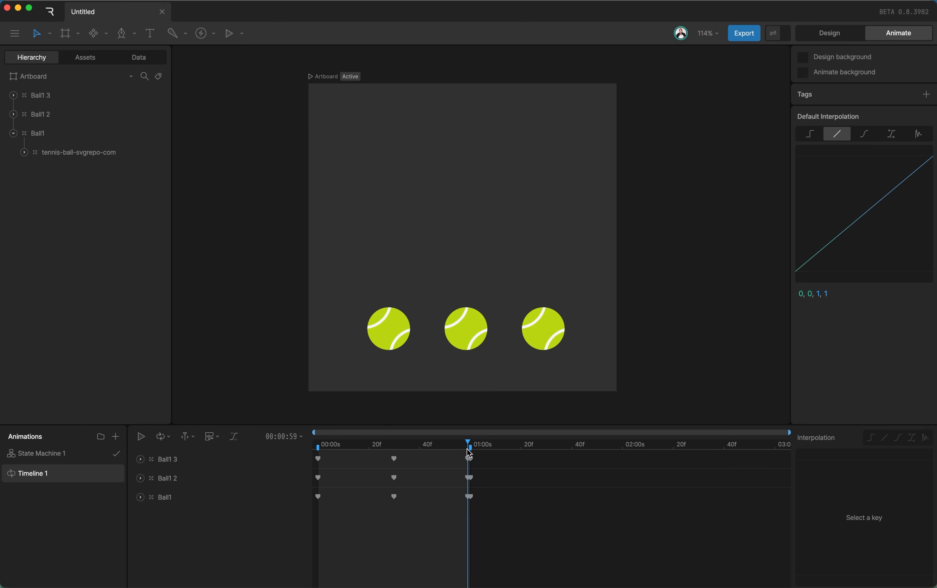
pyautogui.press('space')
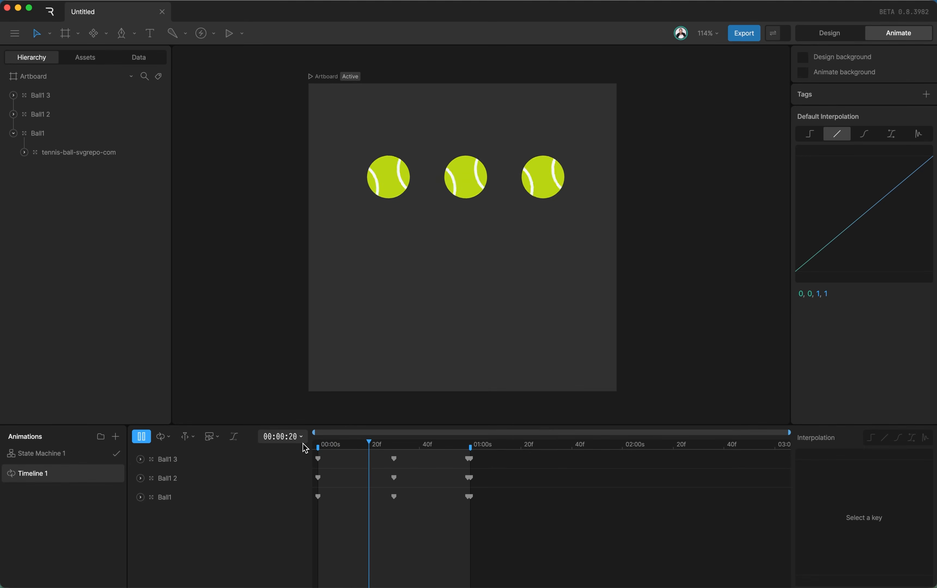
pyautogui.press('space')
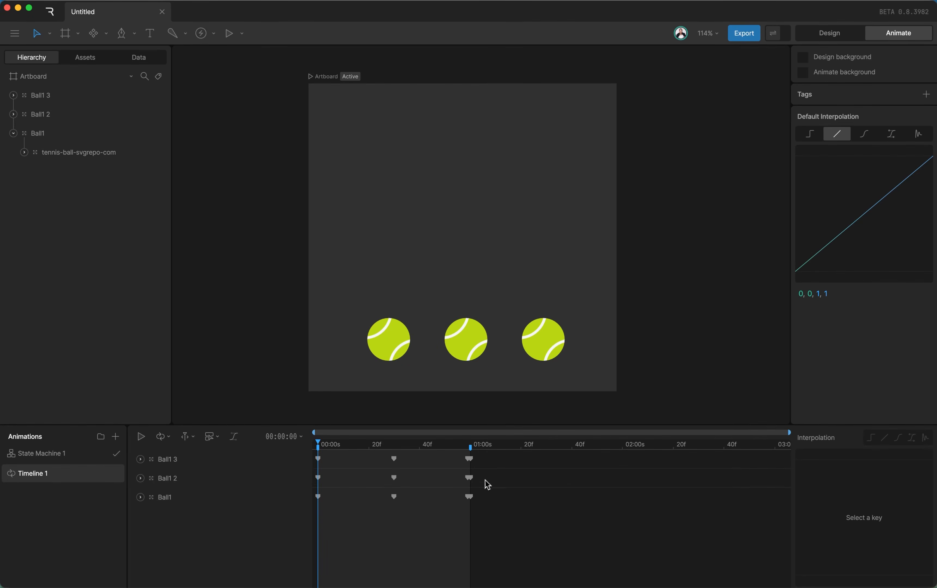
# - Try staggering the bounces by shifting all Ball1 2 keyframes about 12 frames later and all Ball1 3 keyframes about 21 frames later
pyautogui.moveTo(487, 485); pyautogui.dragTo(304, 475)
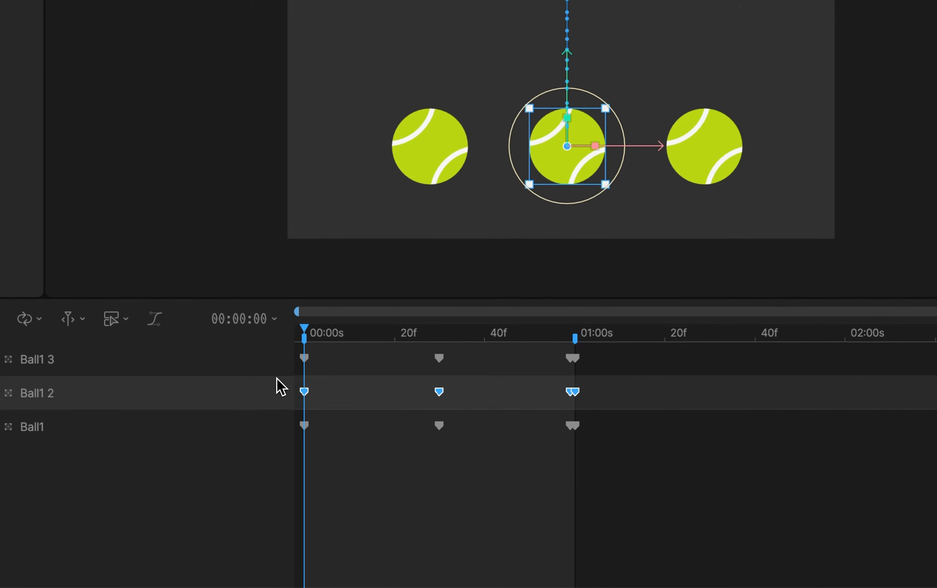
pyautogui.moveTo(304, 390); pyautogui.dragTo(361, 392)
pyautogui.moveTo(603, 369); pyautogui.dragTo(397, 359)
# - Play the staggered bounce and compare the balls' positions at 00:00:00 and 00:01:00
pyautogui.press('space')
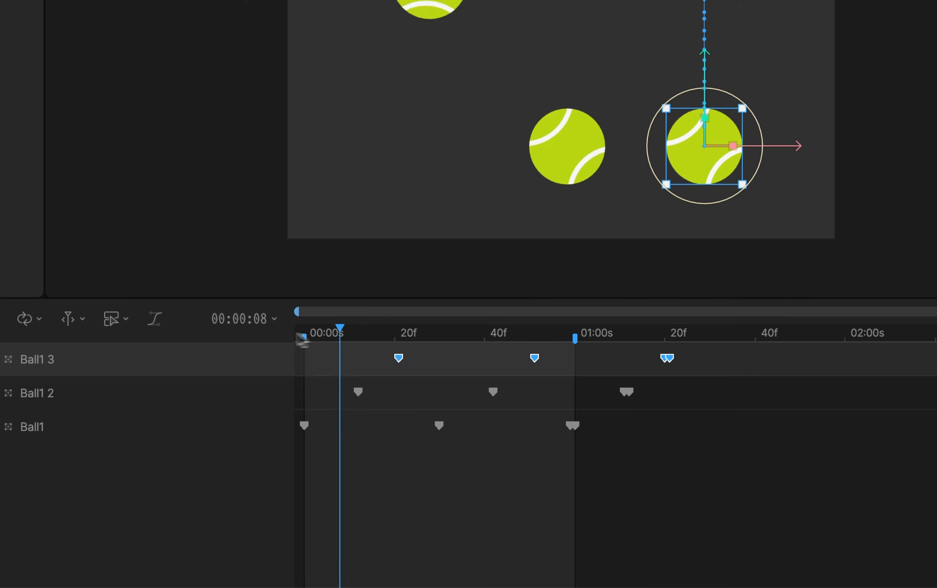
pyautogui.moveTo(305, 335); pyautogui.dragTo(253, 330)
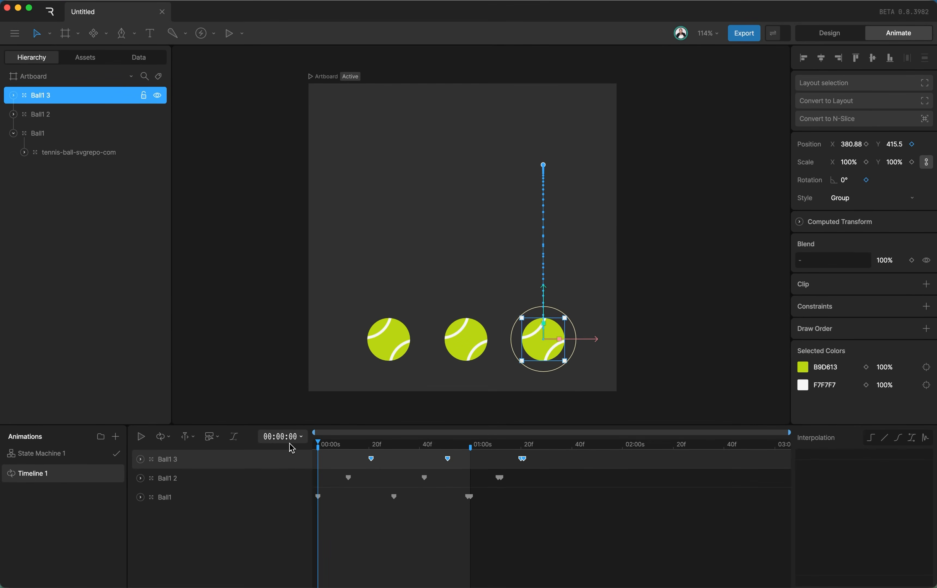
pyautogui.moveTo(329, 450); pyautogui.dragTo(424, 462)
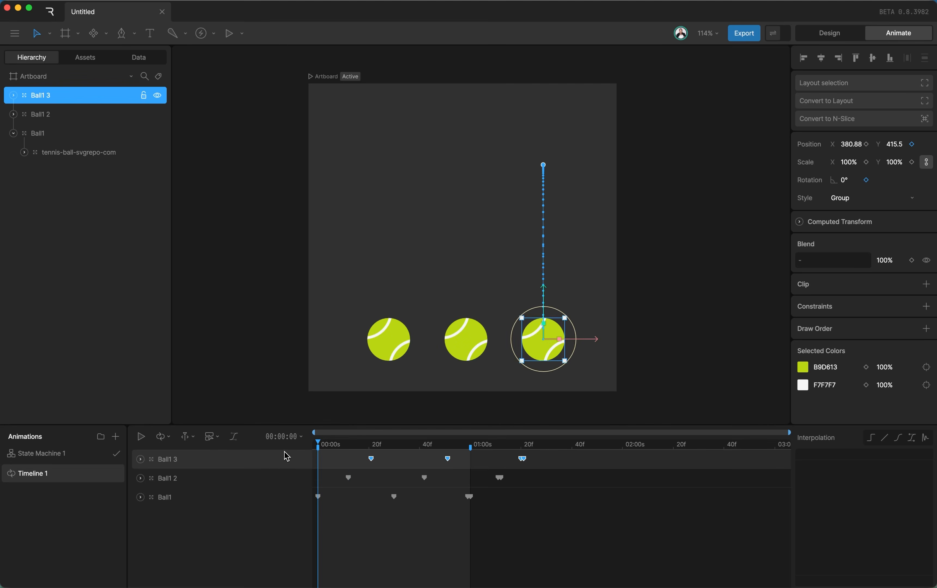
pyautogui.press('space')
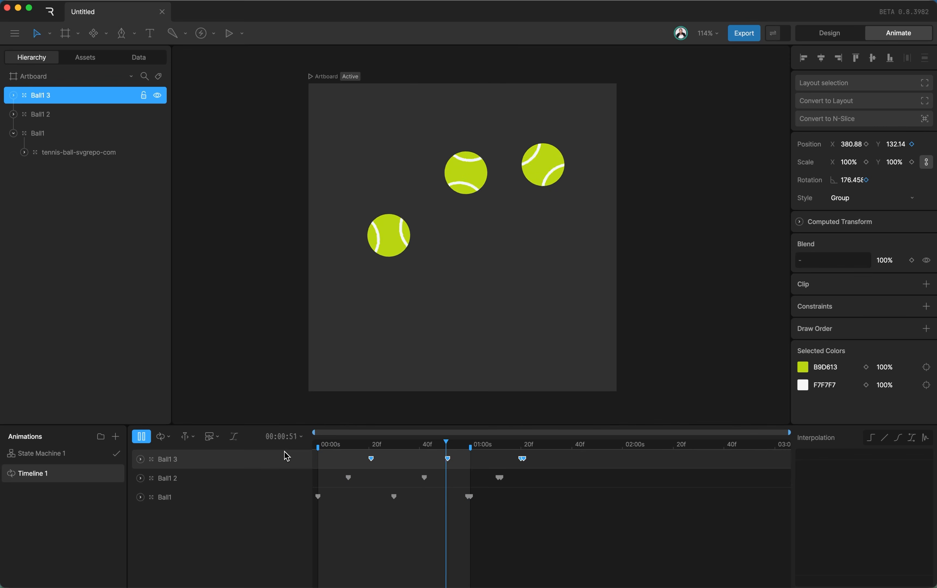
pyautogui.press('space')
pyautogui.moveTo(465, 448); pyautogui.dragTo(471, 448)
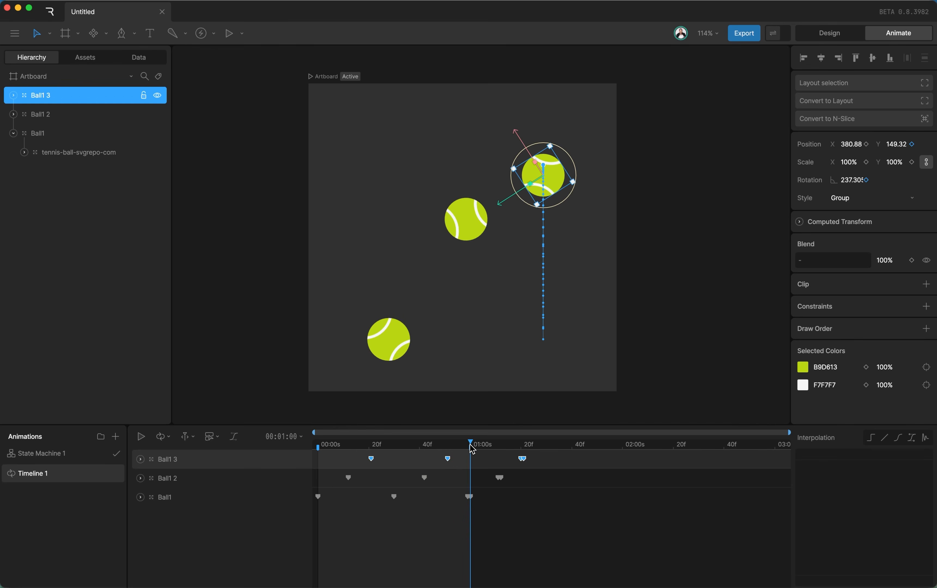
pyautogui.click(317, 451)
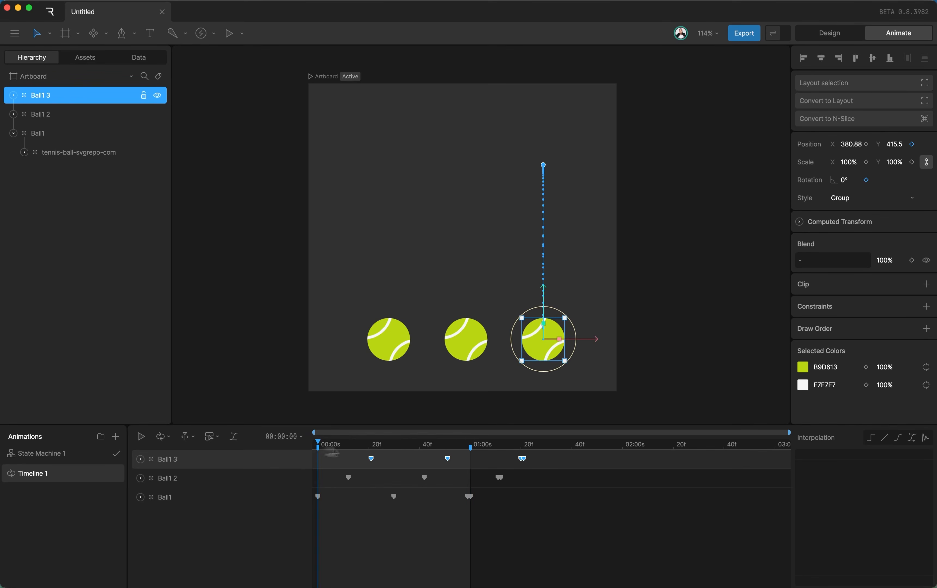
pyautogui.click(461, 449)
pyautogui.press('space')
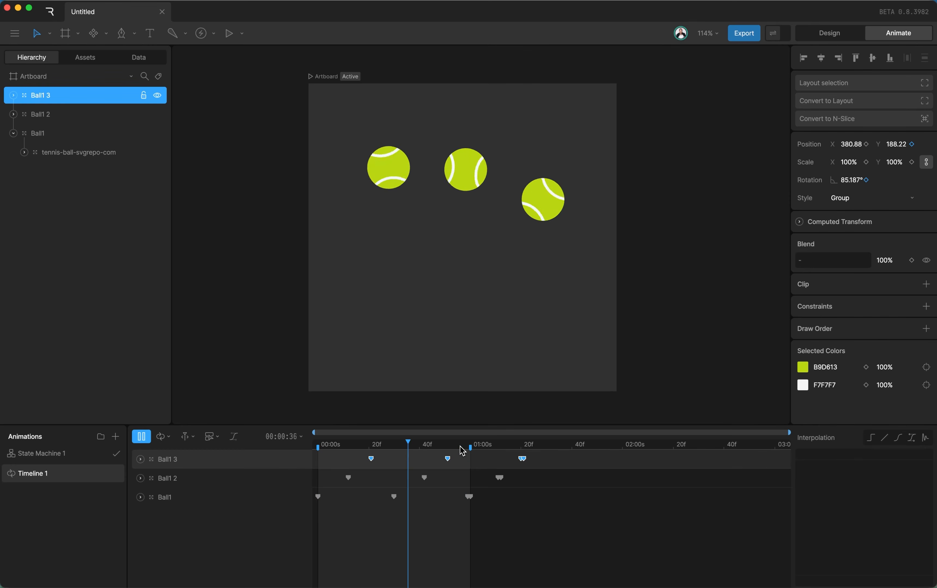
pyautogui.click(471, 449)
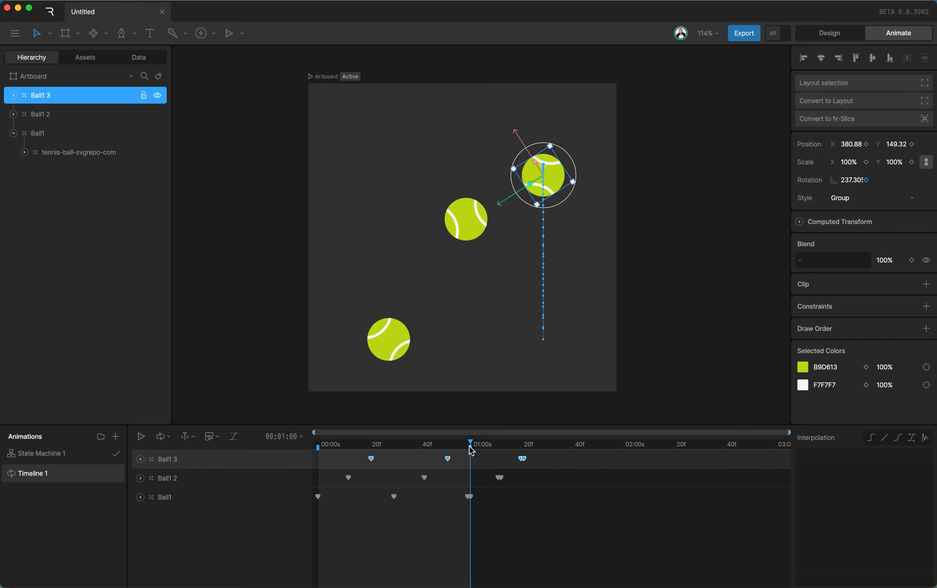
# - Undo the keyframe shifts on Ball1 3 and Ball1 2
pyautogui.press('super+z')
pyautogui.press('super+z')
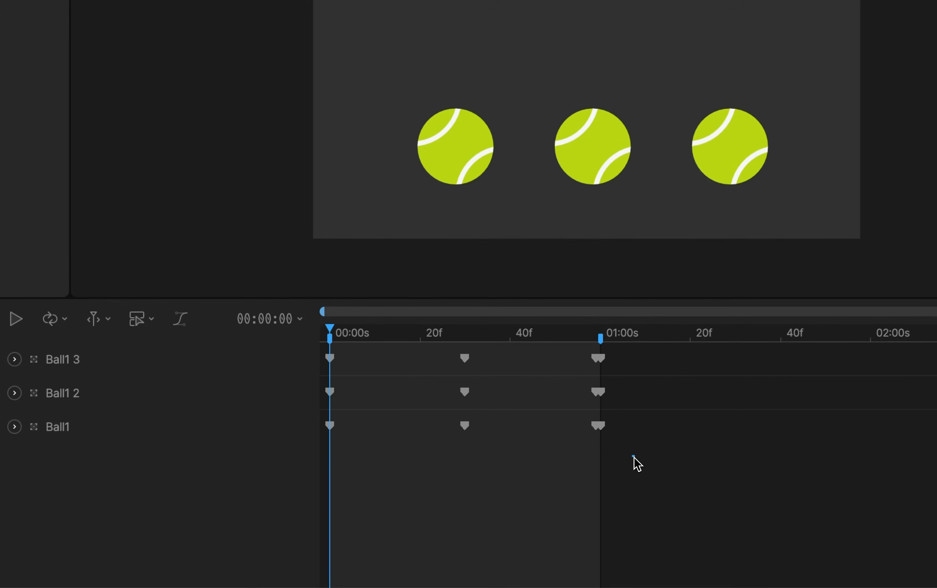
# - Copy all keyframes of the three balls, paste them at 00:01:00, and clear the selection
pyautogui.moveTo(489, 515); pyautogui.dragTo(286, 480)
pyautogui.moveTo(273, 397); pyautogui.dragTo(268, 345)
pyautogui.moveTo(582, 334); pyautogui.dragTo(602, 337)
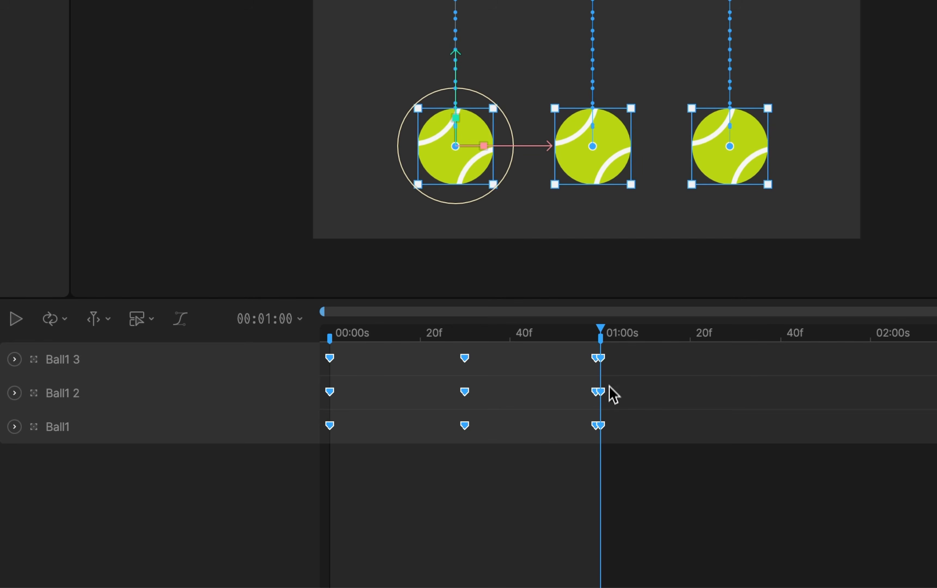
pyautogui.press('super+v')
pyautogui.moveTo(505, 334); pyautogui.dragTo(338, 337)
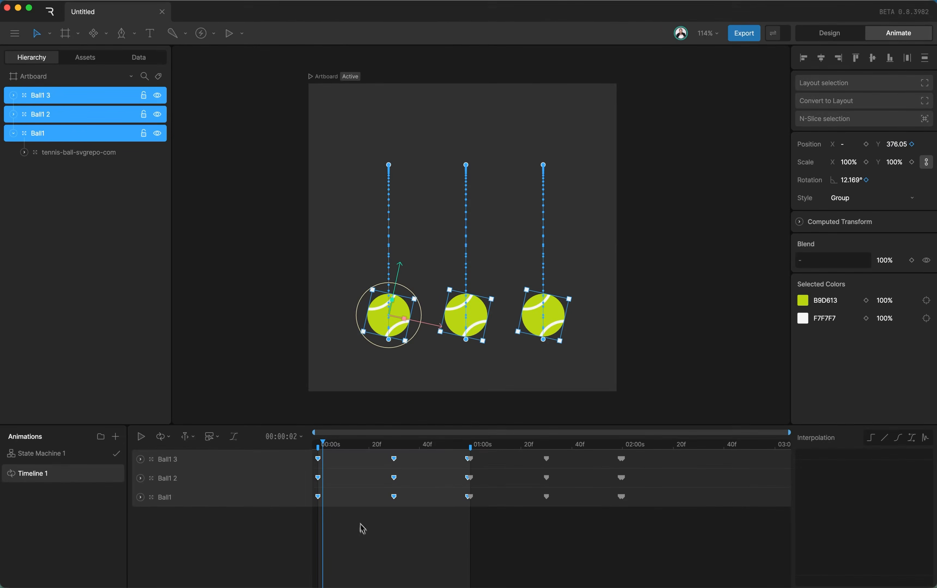
pyautogui.click(368, 539)
# - Preview the repeated bounce by scrubbing to 00:01:59 and playing the timeline
pyautogui.moveTo(323, 446); pyautogui.dragTo(622, 445)
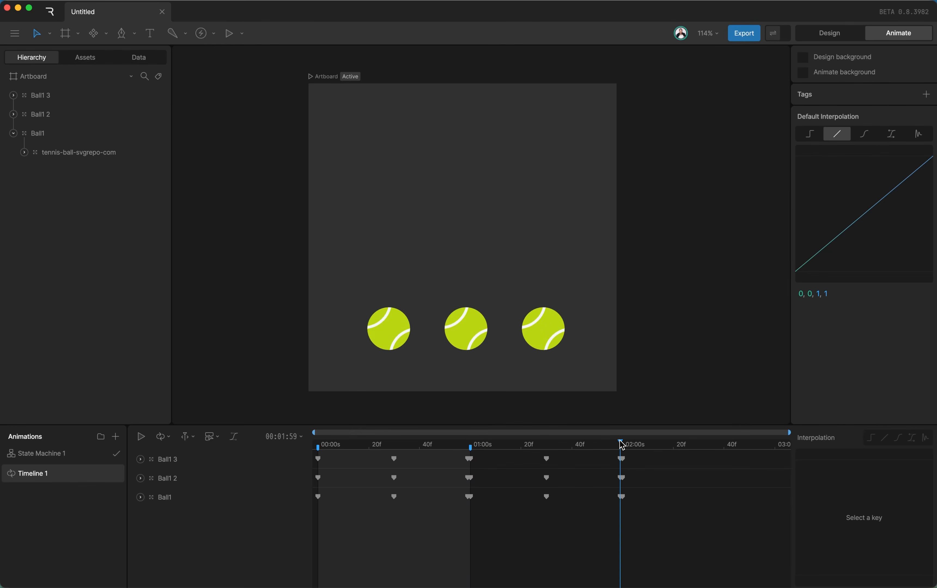
pyautogui.press('space')
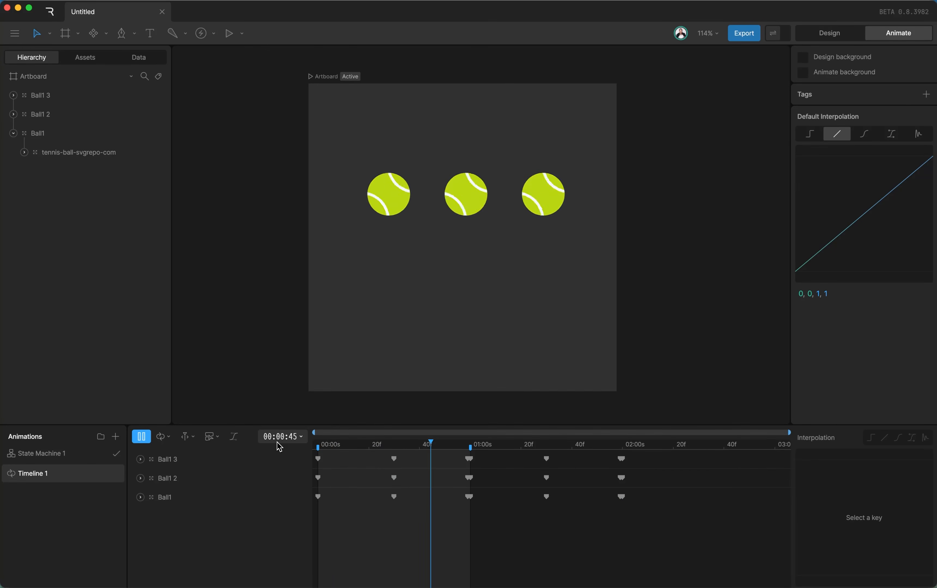
pyautogui.press('space')
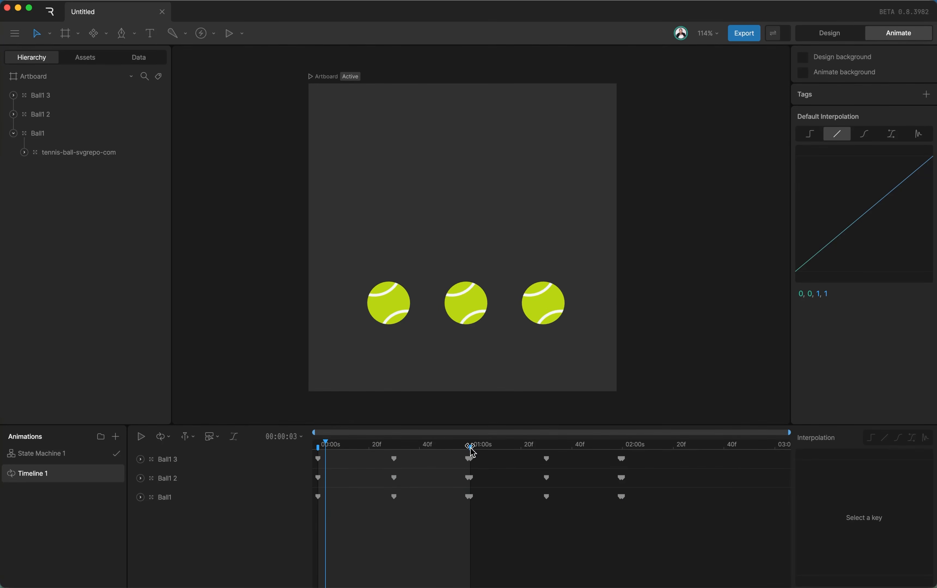
# - Set the work area from 00:01:00 to 00:02:00 and check that both ends line up with the keyframes
pyautogui.moveTo(471, 451); pyautogui.dragTo(624, 454)
pyautogui.moveTo(317, 448); pyautogui.dragTo(471, 453)
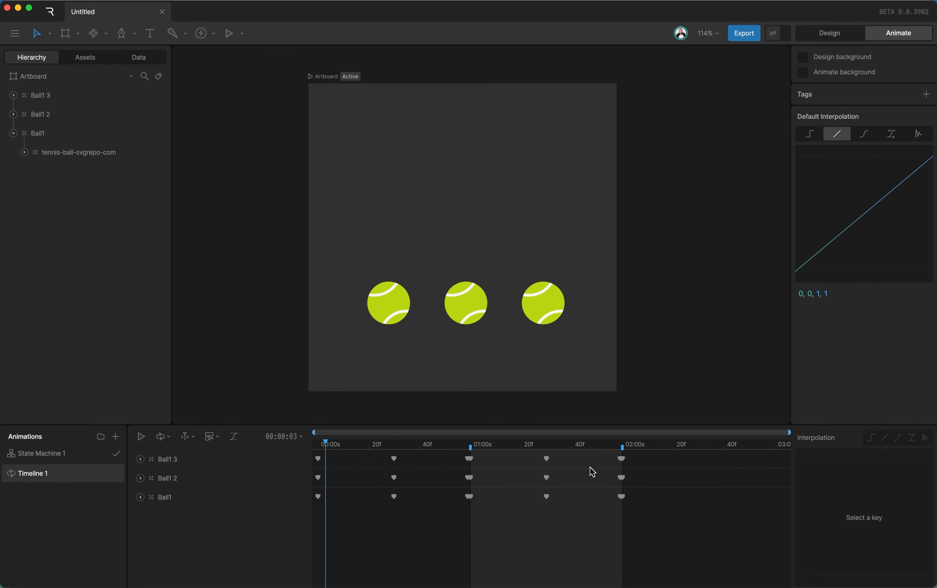
pyautogui.scroll(10, 585, 495)
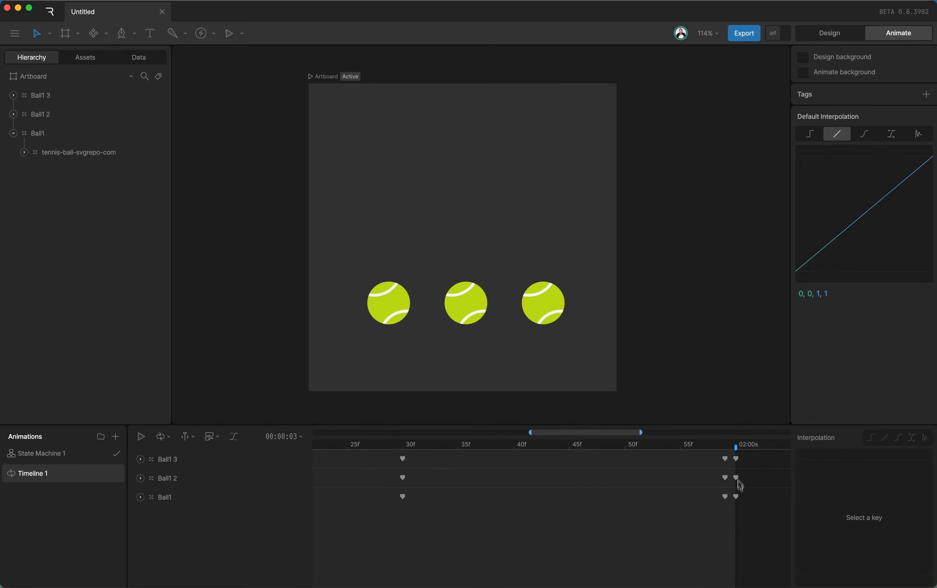
pyautogui.hscroll(-10, 409, 456)
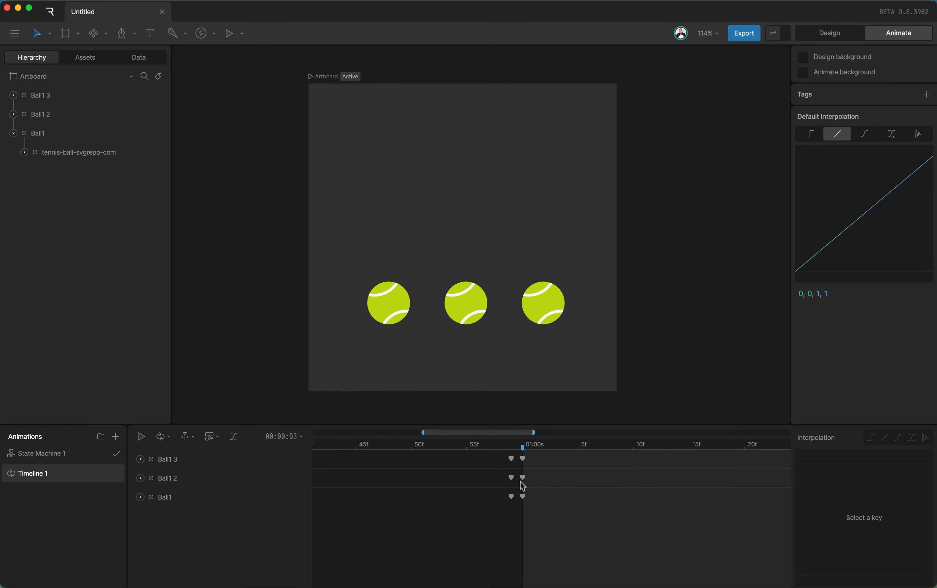
pyautogui.scroll(-3, 554, 491)
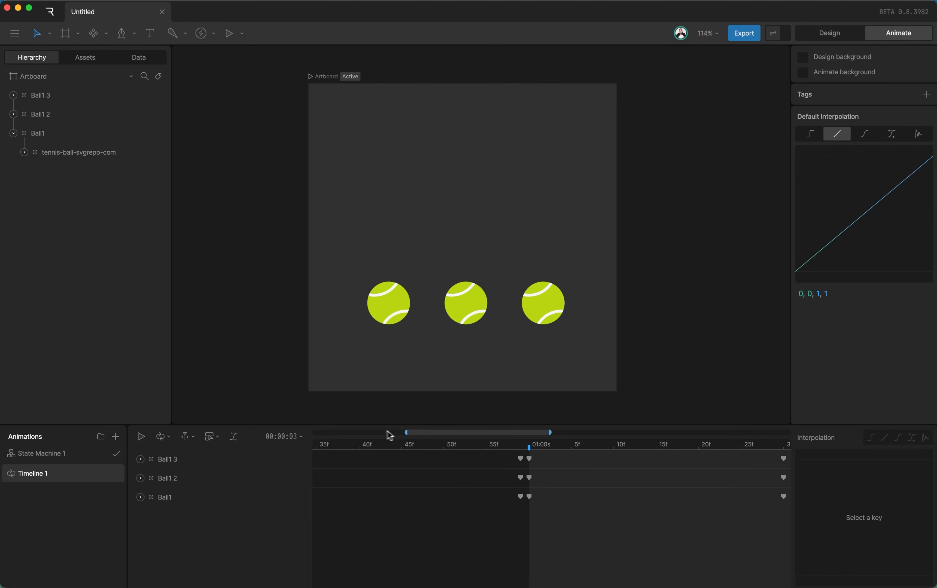
pyautogui.moveTo(407, 435); pyautogui.dragTo(313, 433)
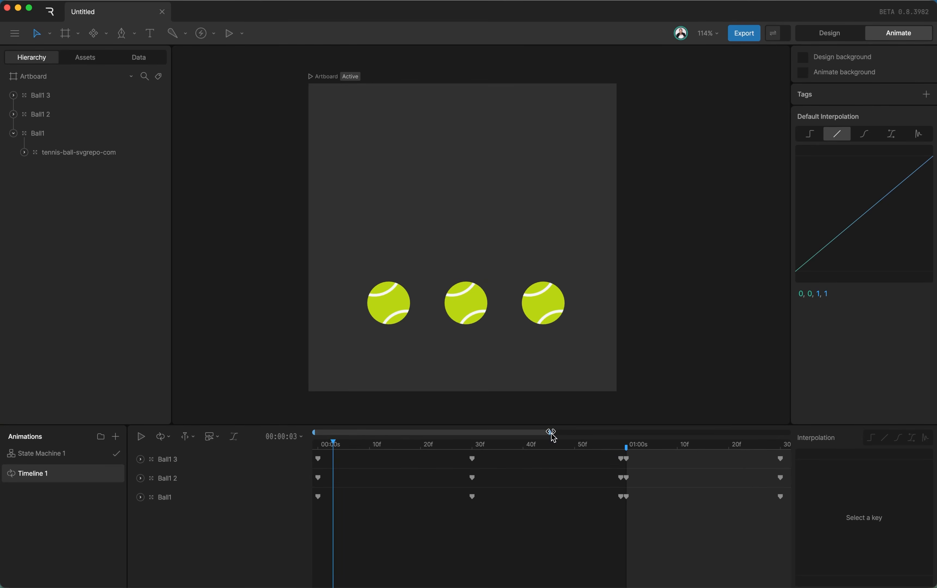
pyautogui.moveTo(552, 434); pyautogui.dragTo(822, 440)
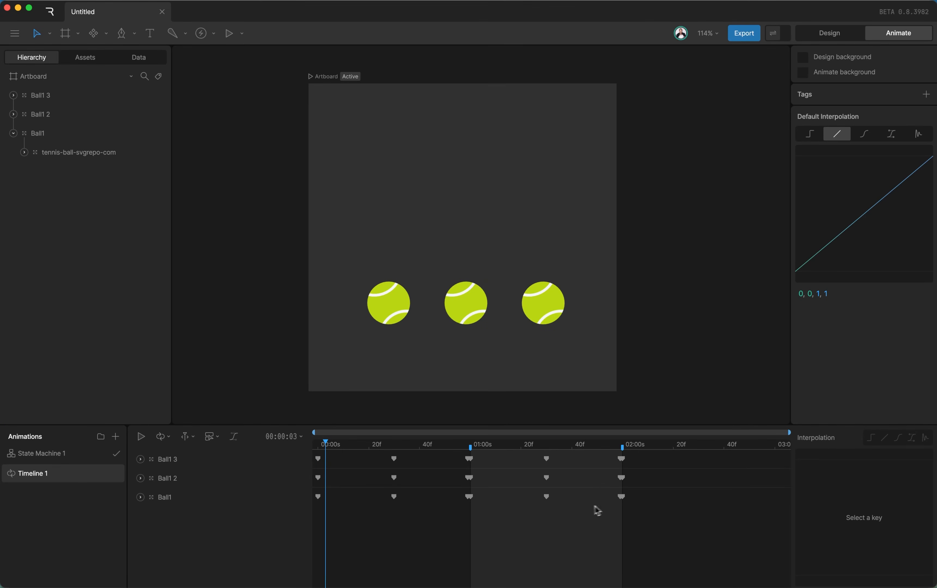
# - Shift all Ball1 2 keyframes about 12 frames later and all Ball1 3 keyframes about 23 frames later
pyautogui.moveTo(633, 488); pyautogui.dragTo(313, 478)
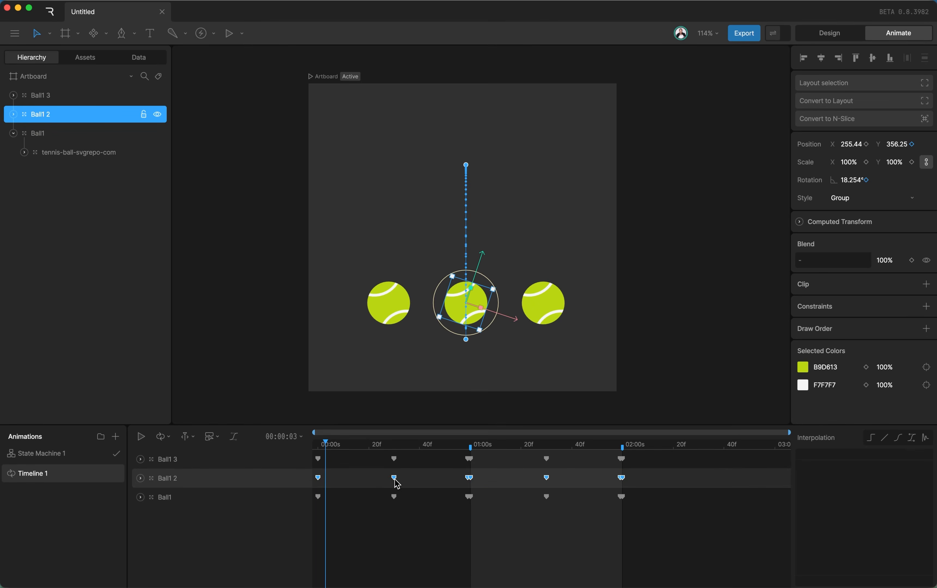
pyautogui.moveTo(396, 482); pyautogui.dragTo(427, 482)
pyautogui.moveTo(657, 469); pyautogui.dragTo(315, 450)
# - Compare the balls' positions at 00:01:00 and 00:02:00, and play the work area to check the loop
pyautogui.moveTo(470, 464)
pyautogui.mouseDown()
pyautogui.moveTo(528, 462)
pyautogui.moveTo(472, 451)
pyautogui.mouseUp()
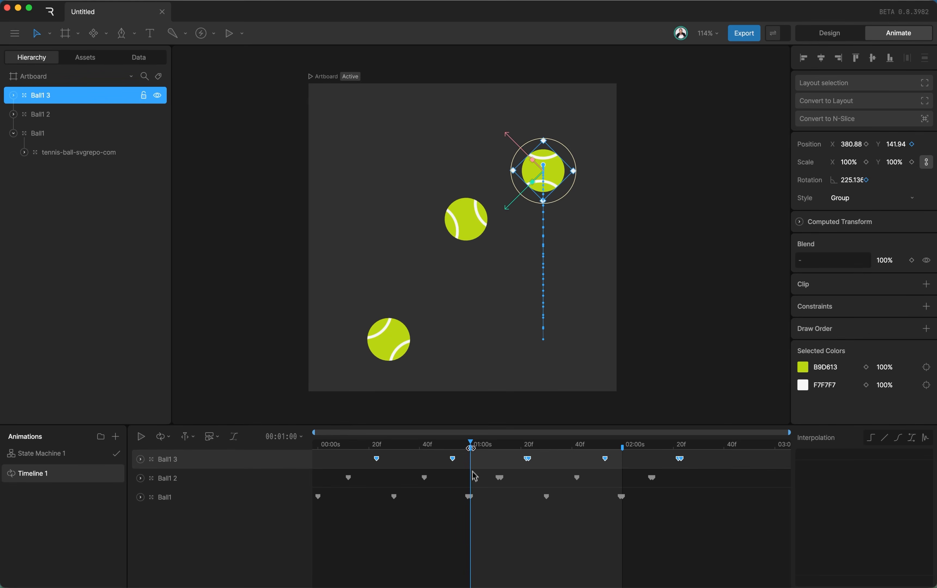
pyautogui.click(619, 446)
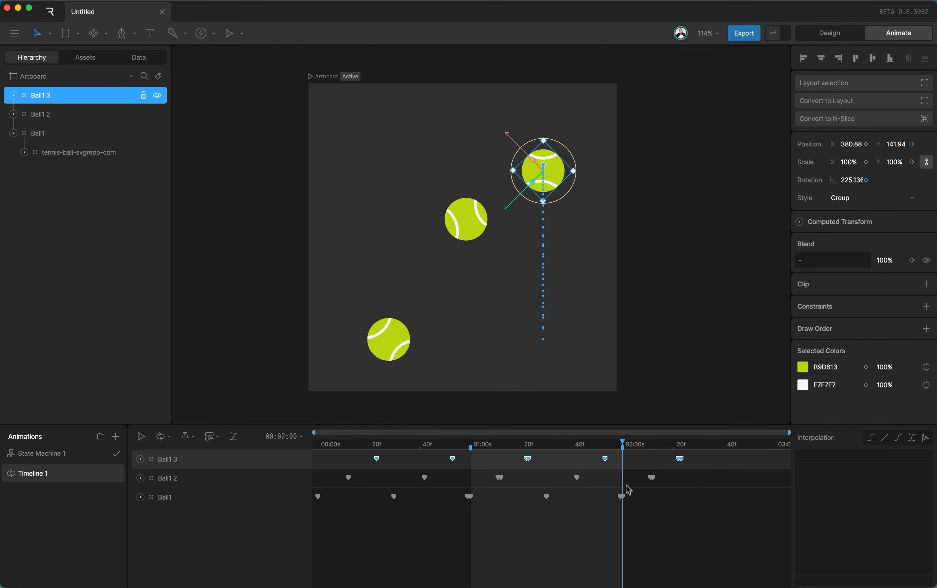
pyautogui.click(471, 448)
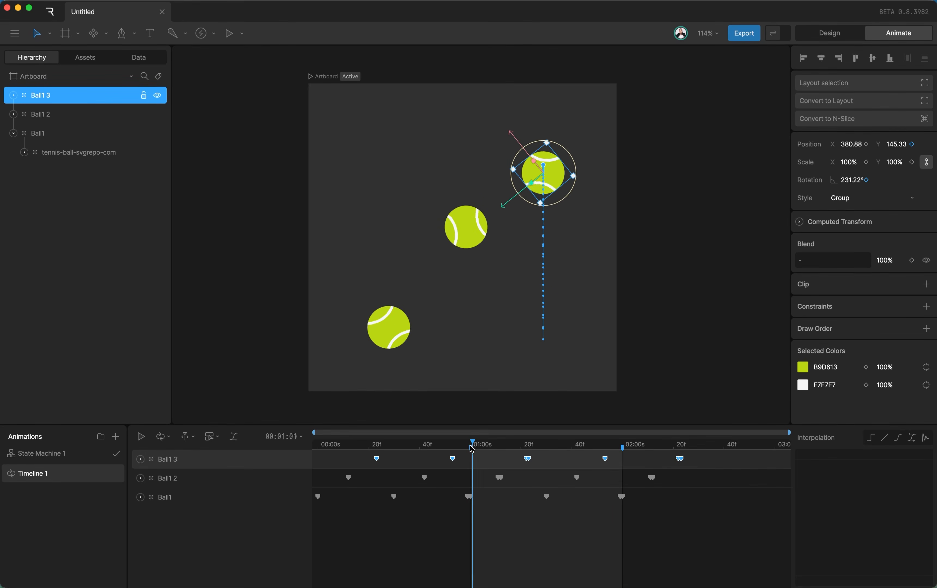
pyautogui.click(622, 448)
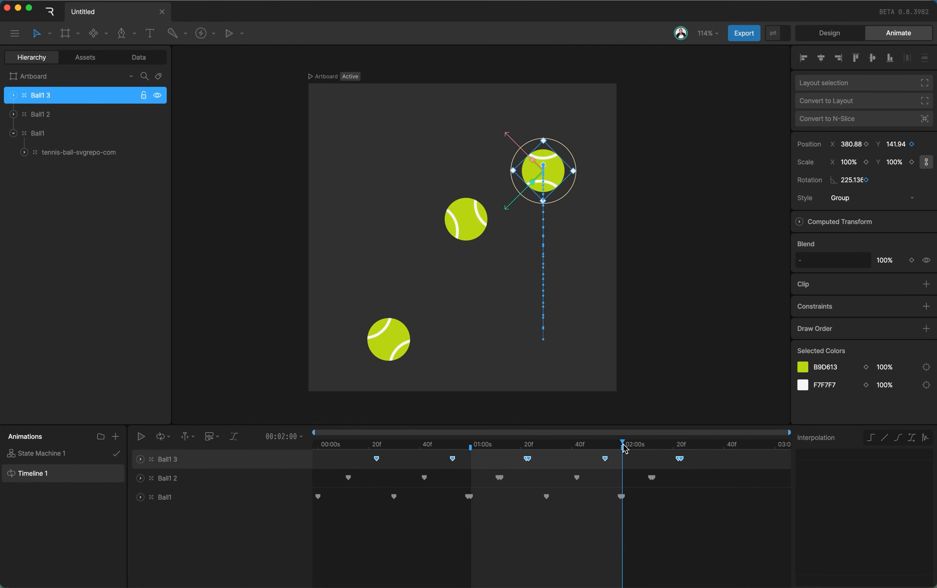
pyautogui.click(483, 447)
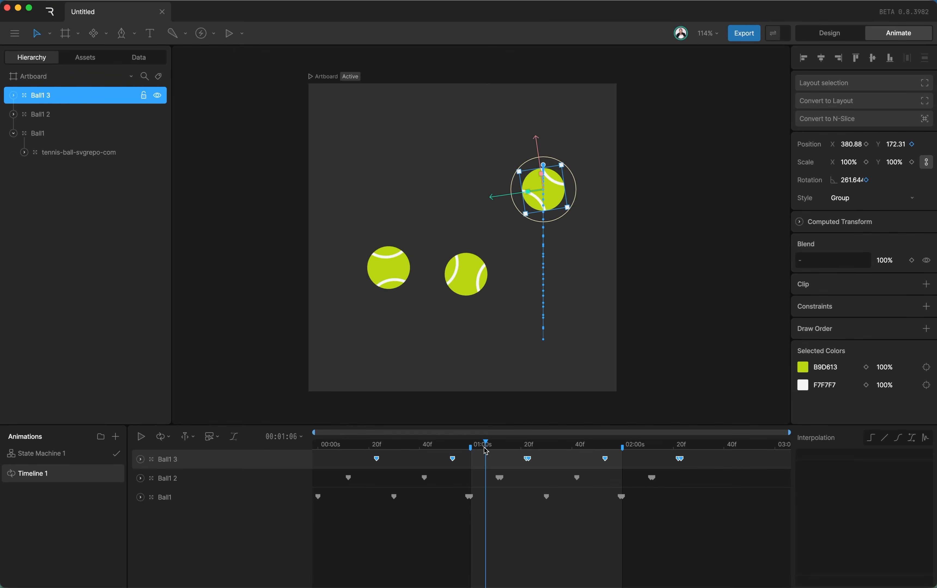
pyautogui.press('space')
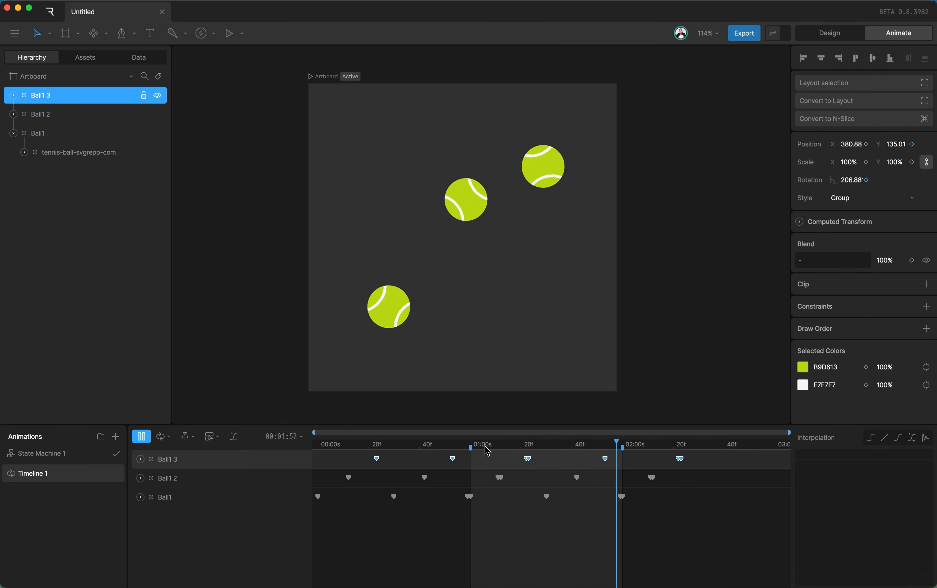
pyautogui.press('space')
pyautogui.moveTo(478, 447); pyautogui.dragTo(476, 451)
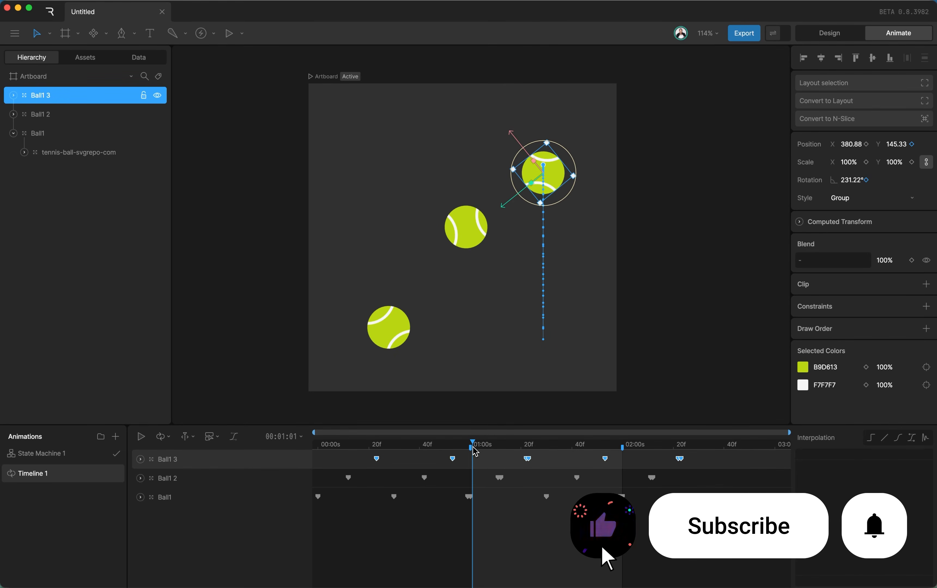